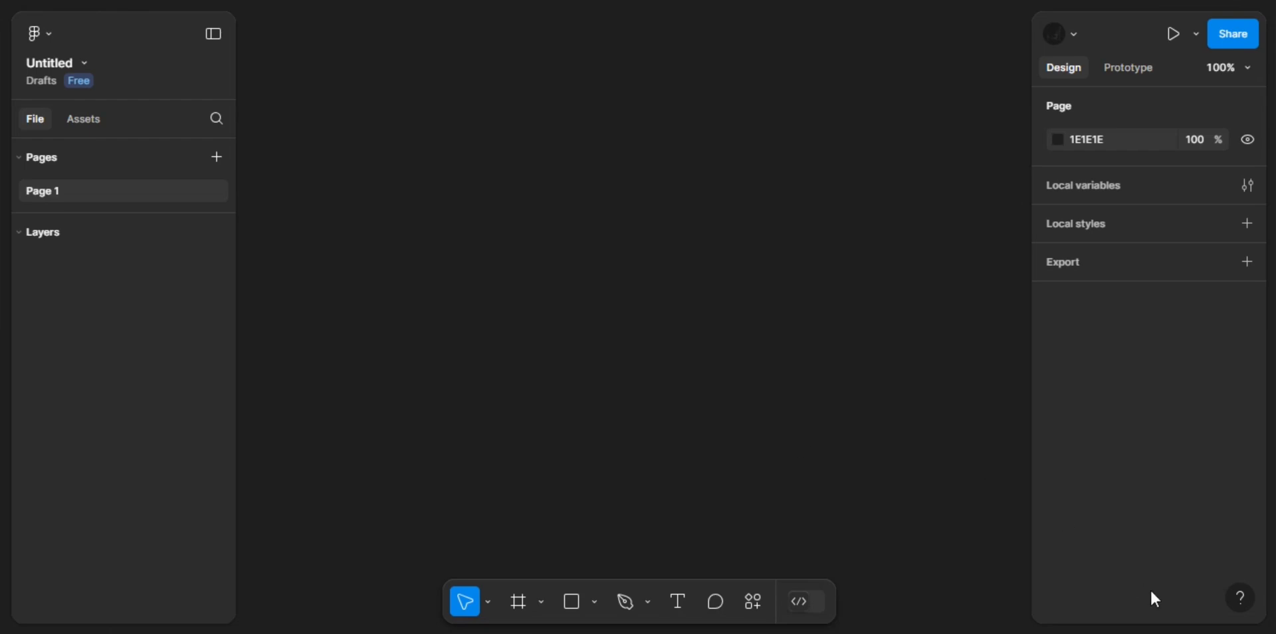
Switch the file to the previous UI and return it to the new beta UI
left_click(1241, 598)
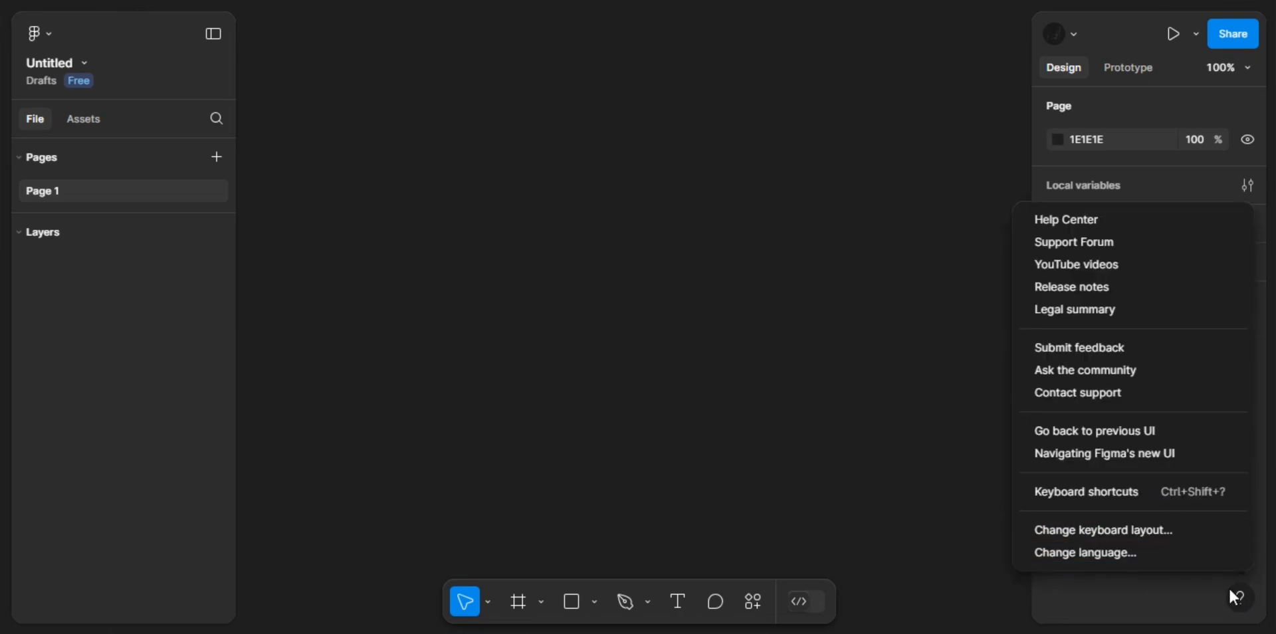
left_click(1154, 436)
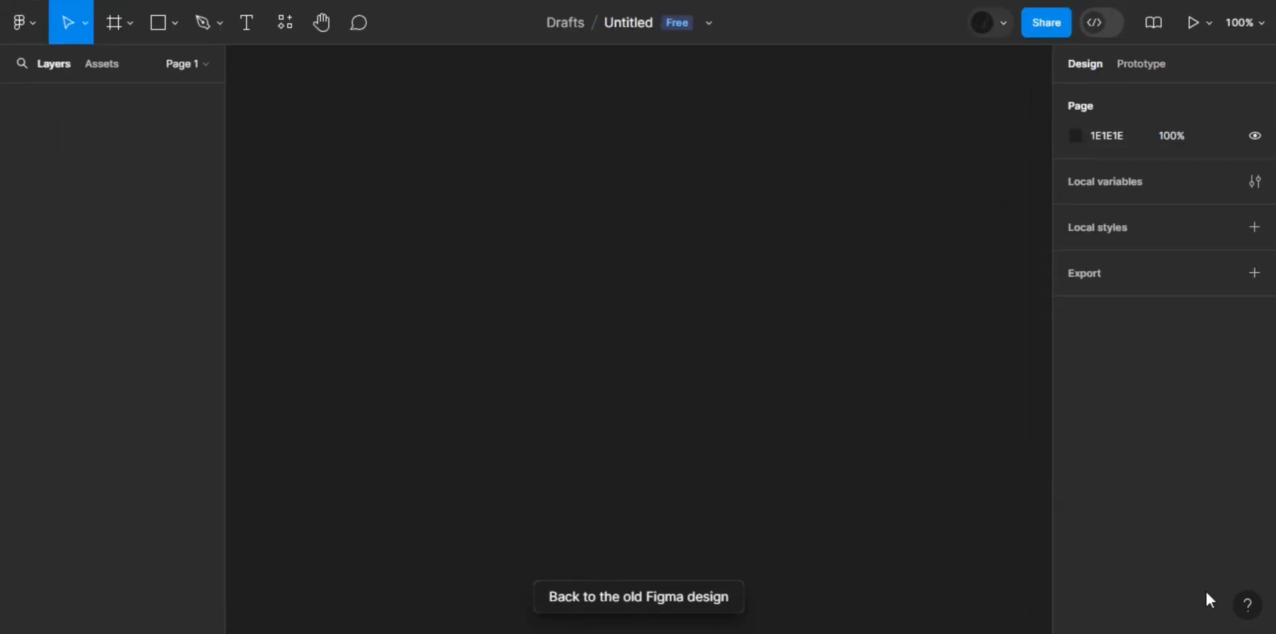
left_click(1246, 609)
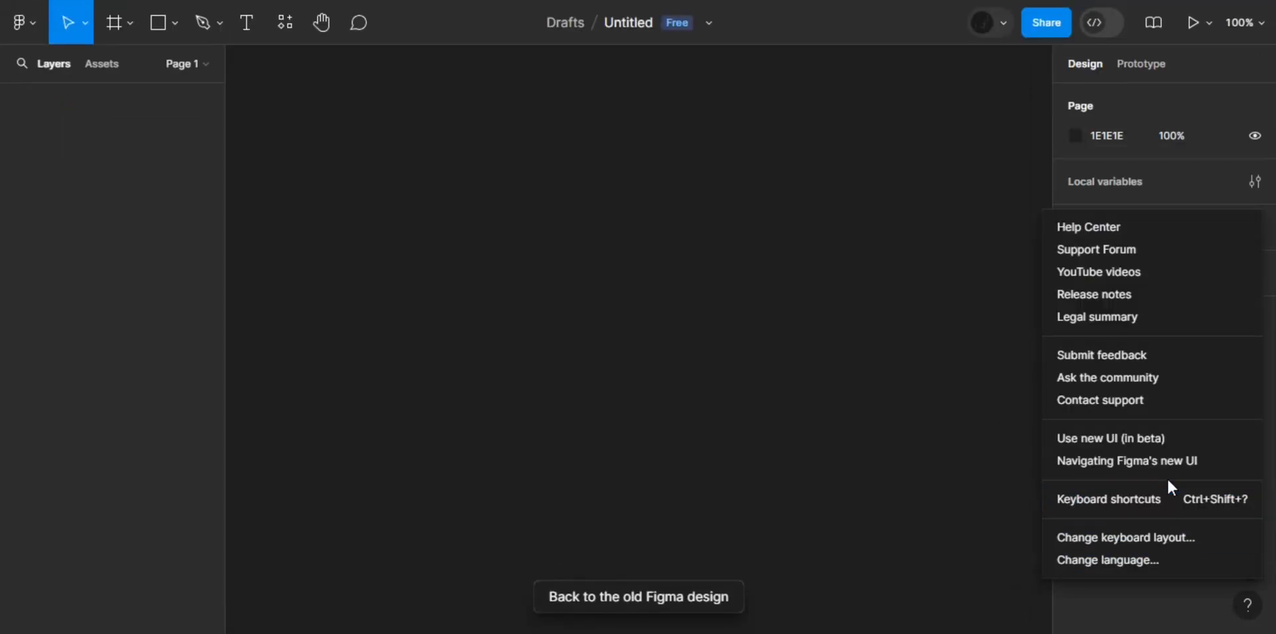
left_click(1130, 441)
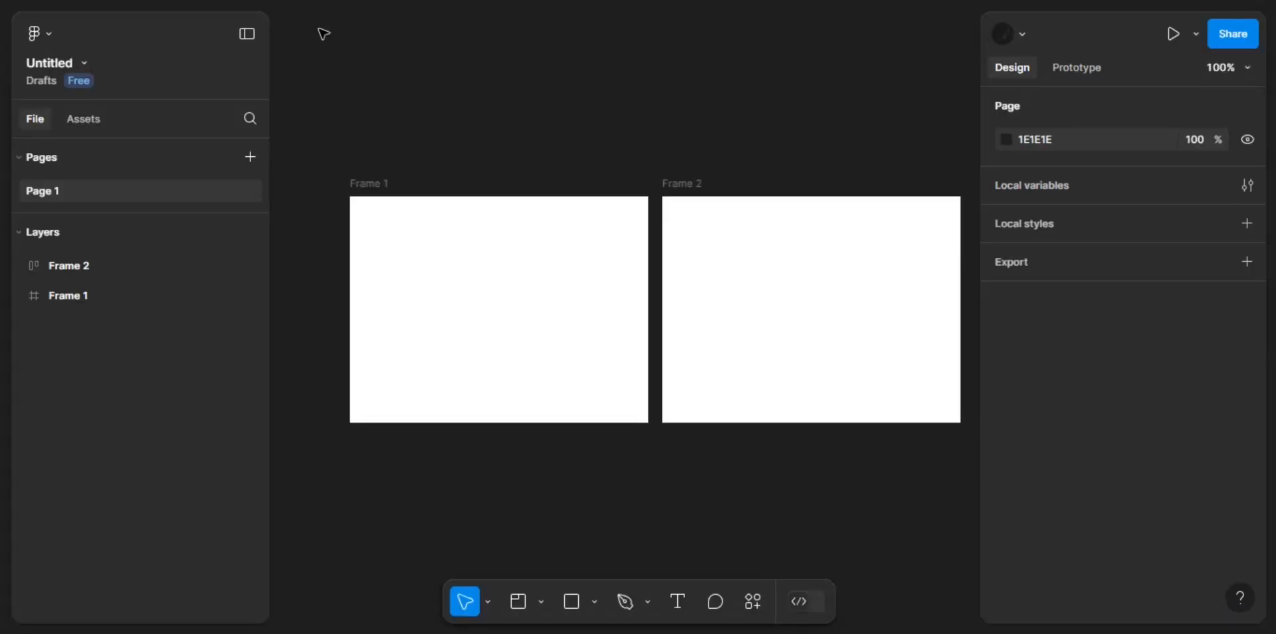
Look over the main menu's commands and close it without choosing any
double_click(63, 60)
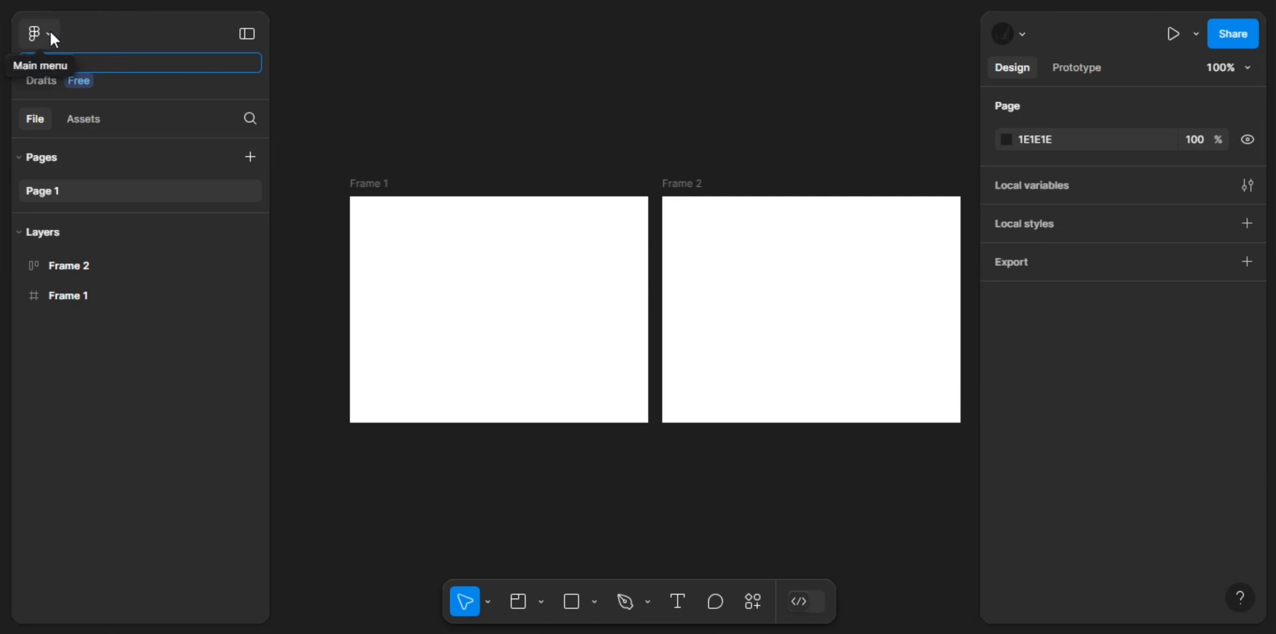
left_click(53, 37)
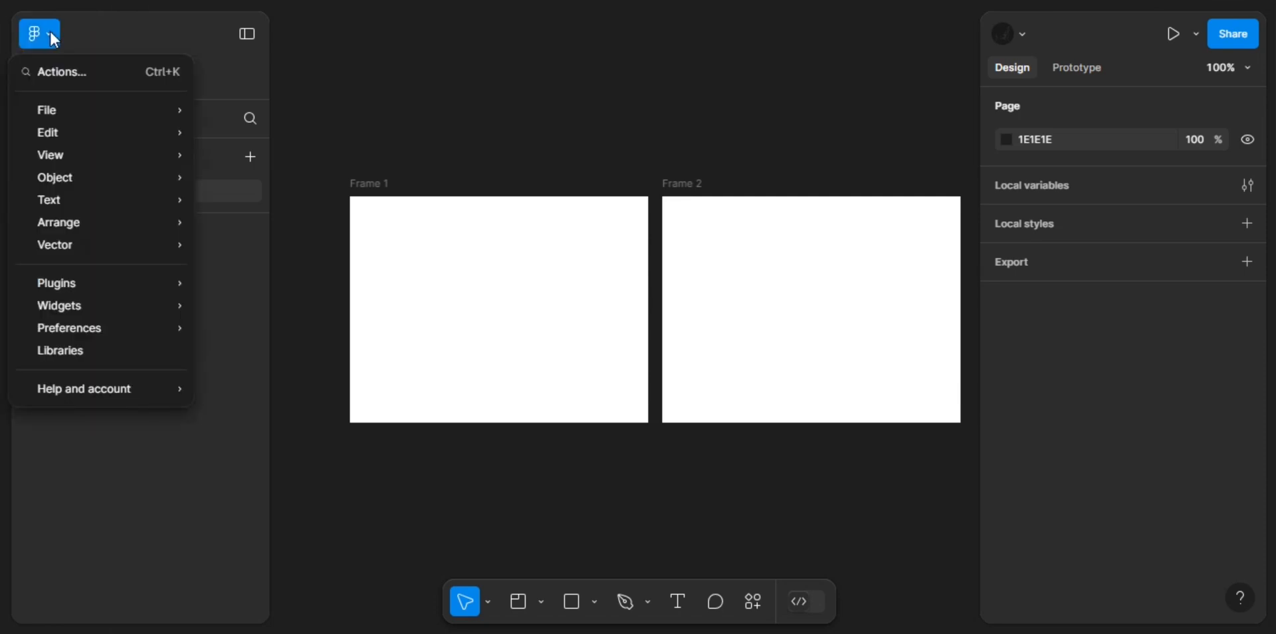
left_click(616, 143)
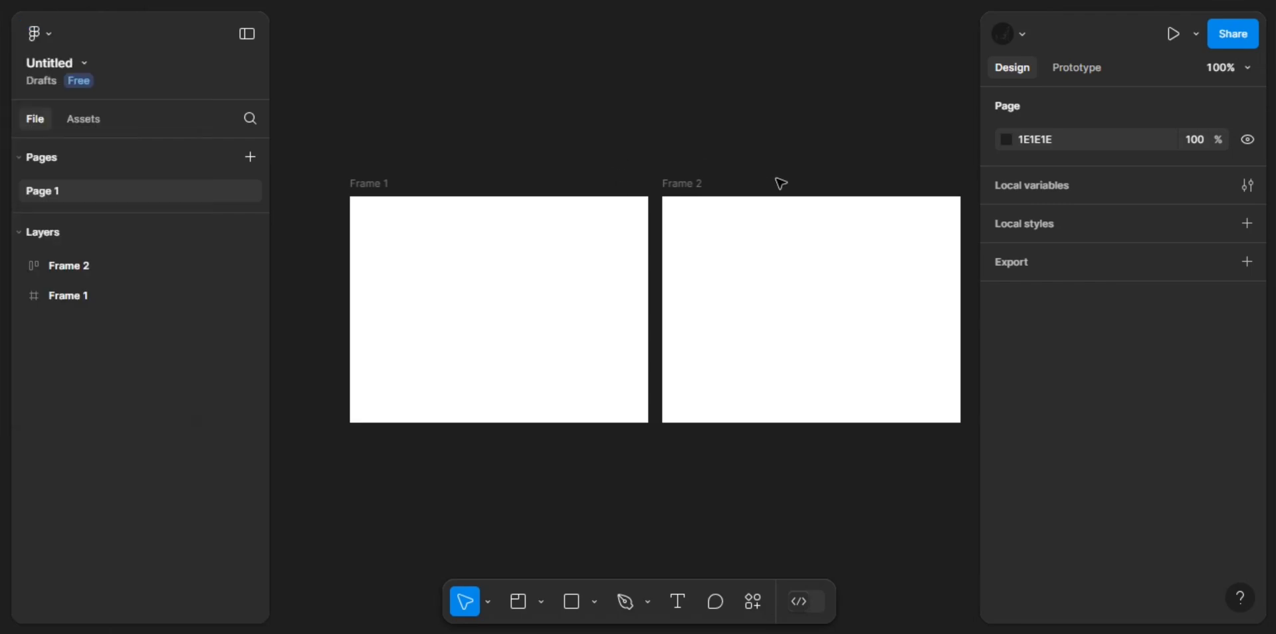
Browse the suggestions and common settings in the actions search and view its plugins and widgets
left_click(752, 602)
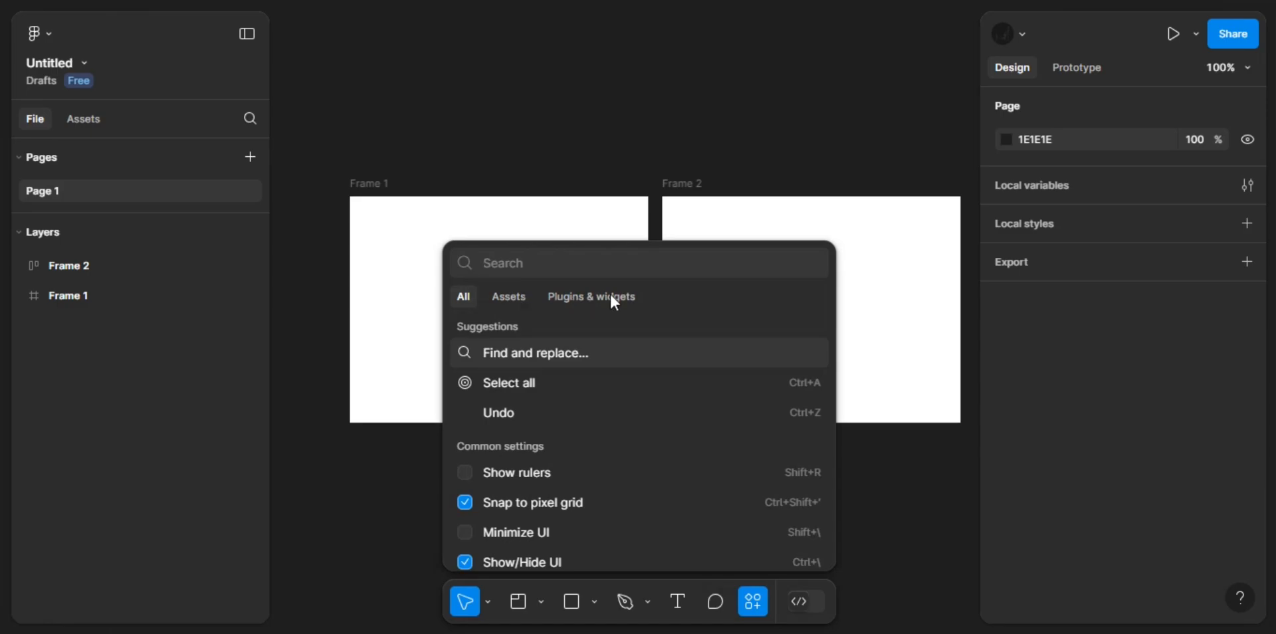
scroll(566, 384, "down", 3)
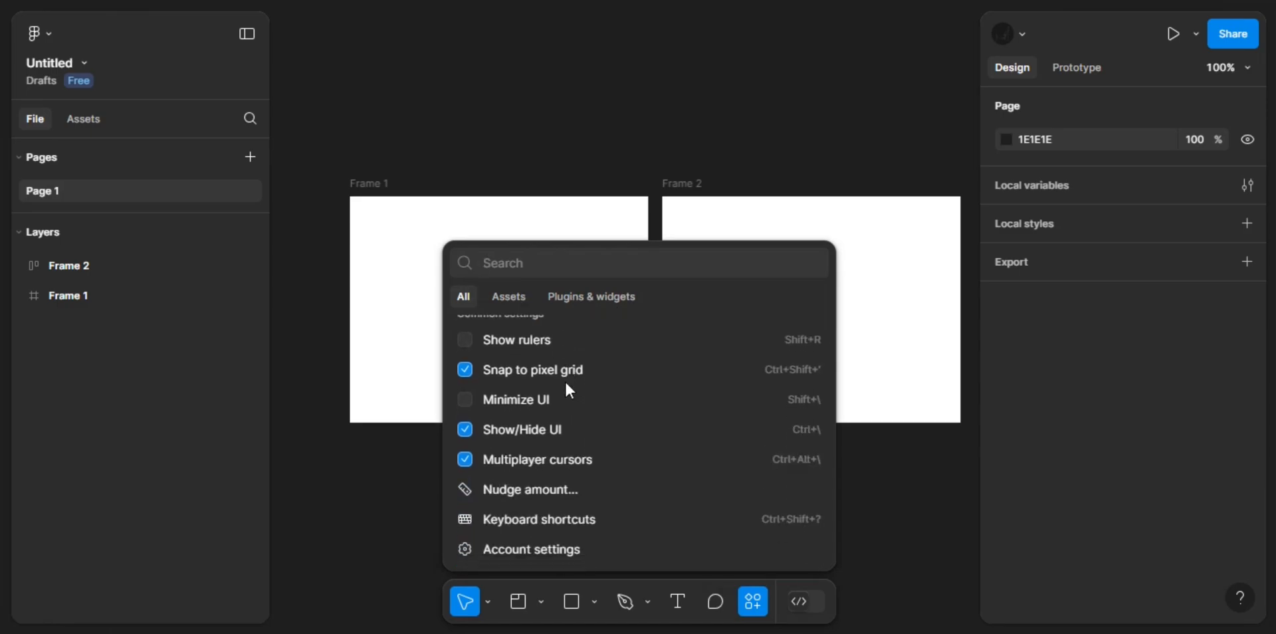
scroll(566, 384, "up", 3)
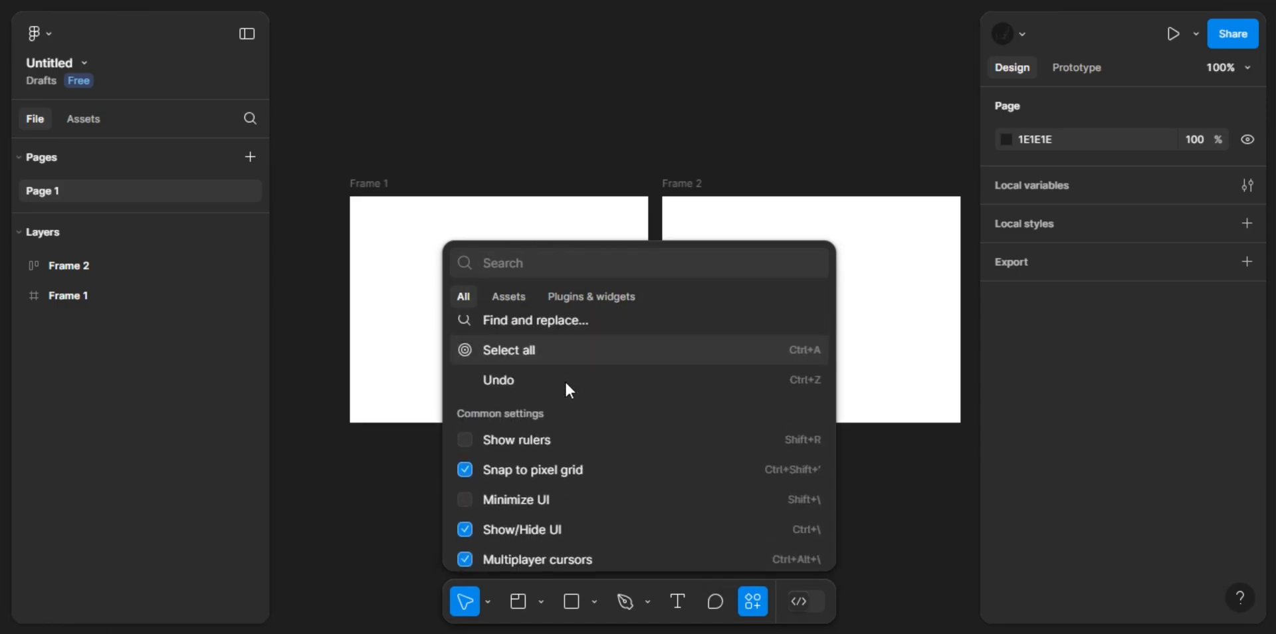
left_click(579, 293)
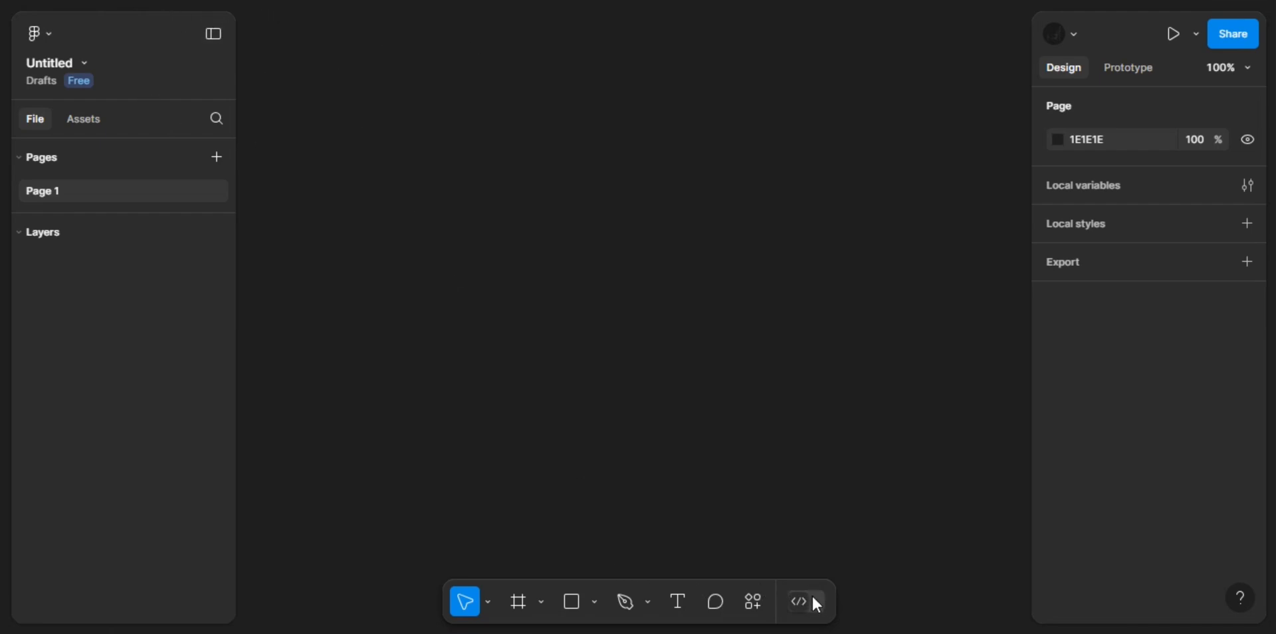
Minimize and restore the UI, and widen both the layers sidebar and the design properties sidebar
left_click(212, 33)
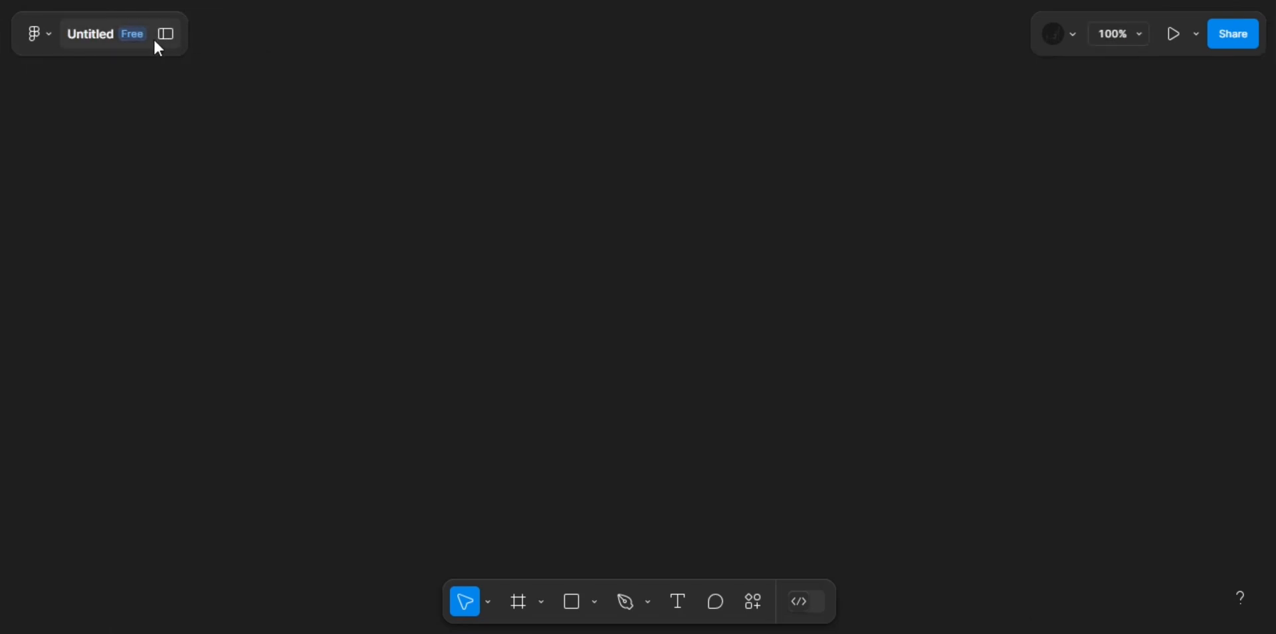
left_click(167, 38)
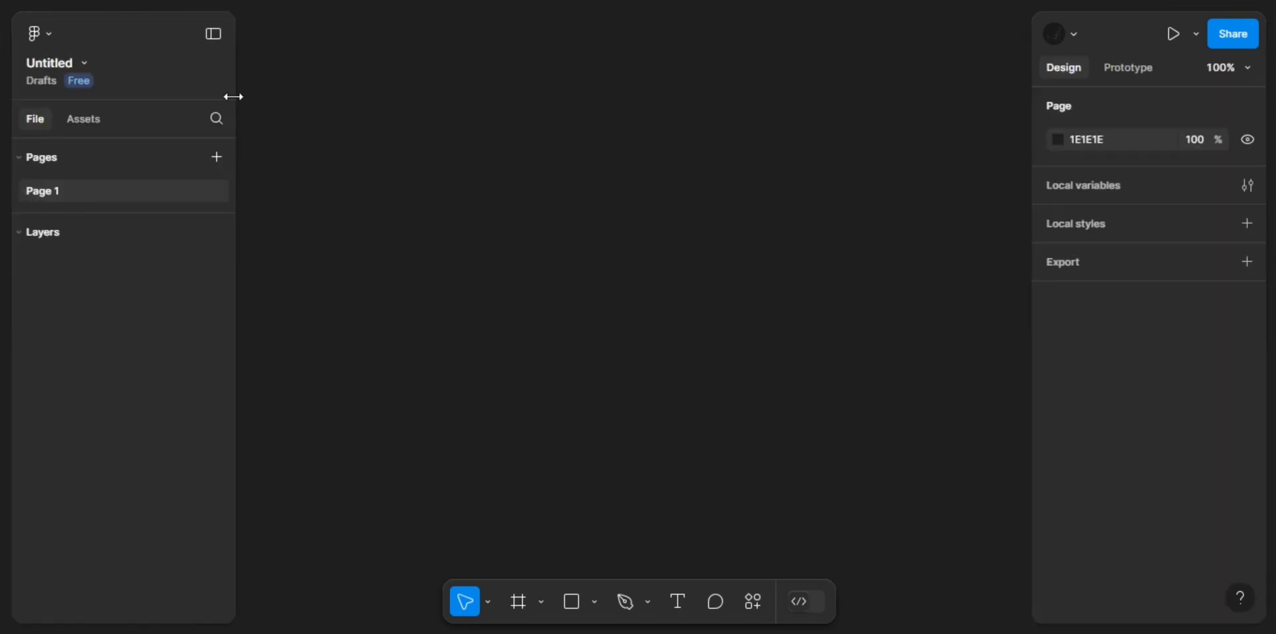
left_click_drag(234, 101, 268, 119)
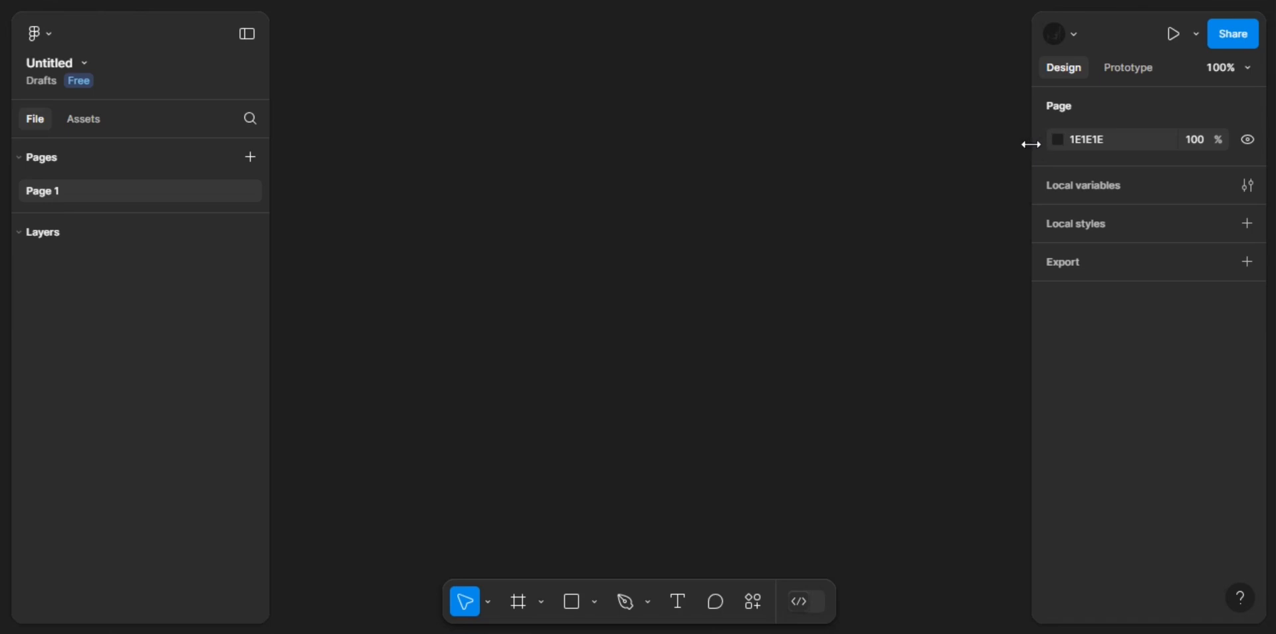
left_click_drag(1030, 144, 977, 156)
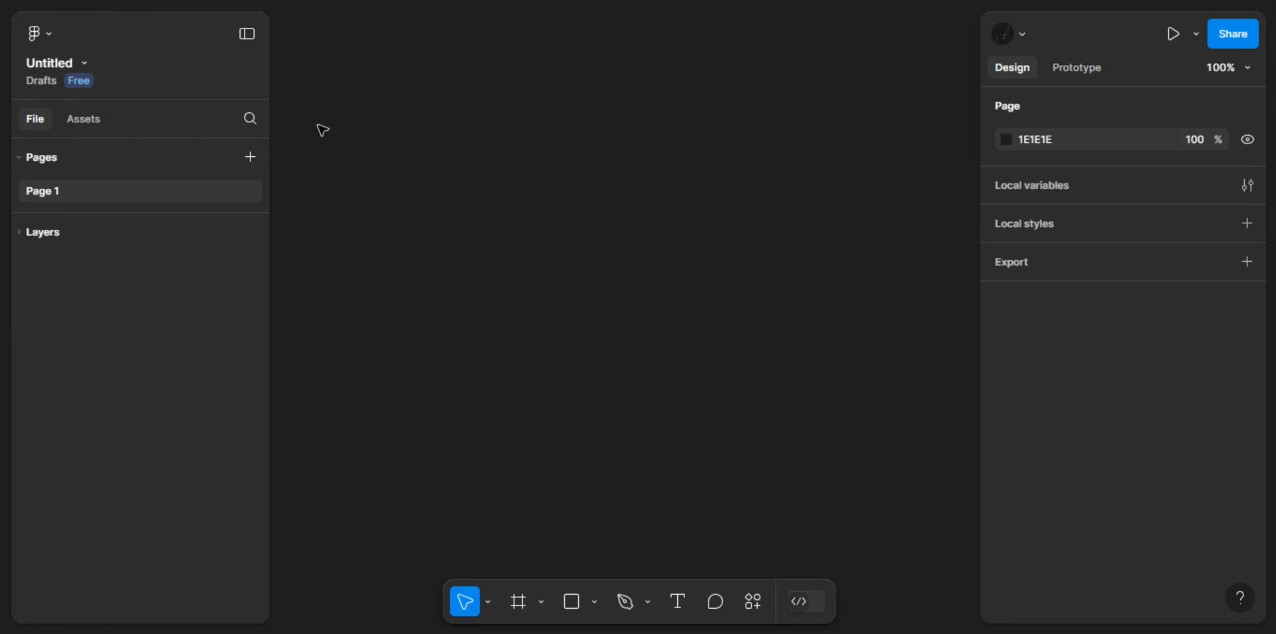
Draw a frame about 319 × 242 on the empty canvas and place a duplicate of it beside it
key("f")
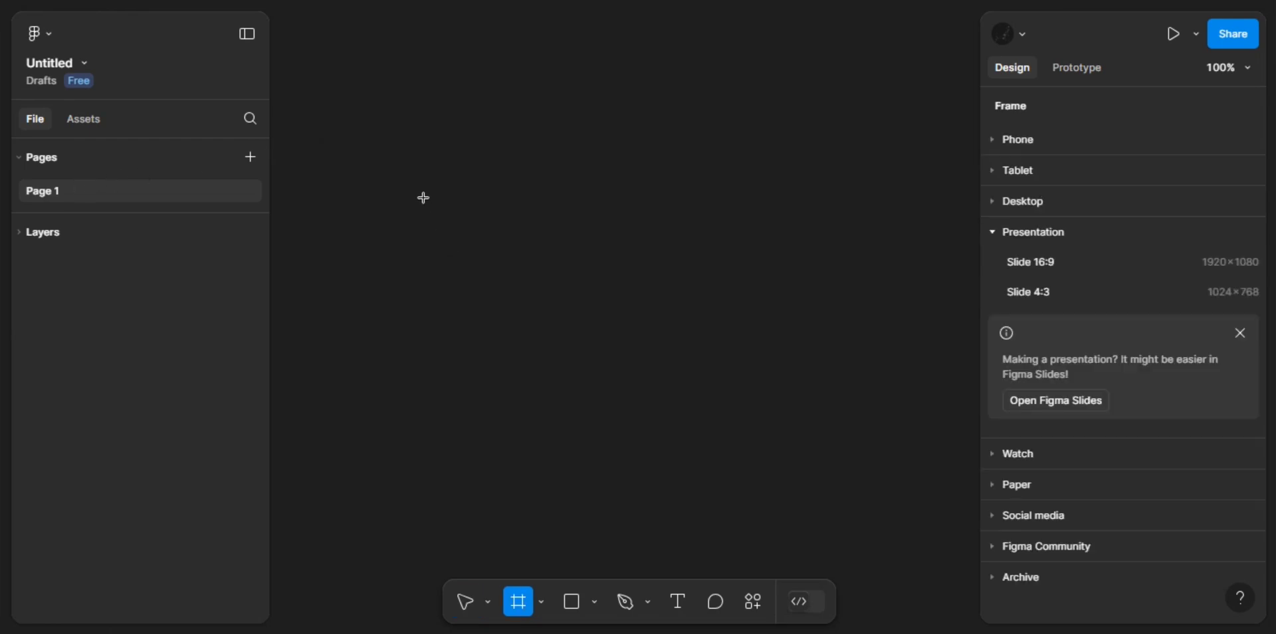
left_click_drag(423, 197, 722, 422)
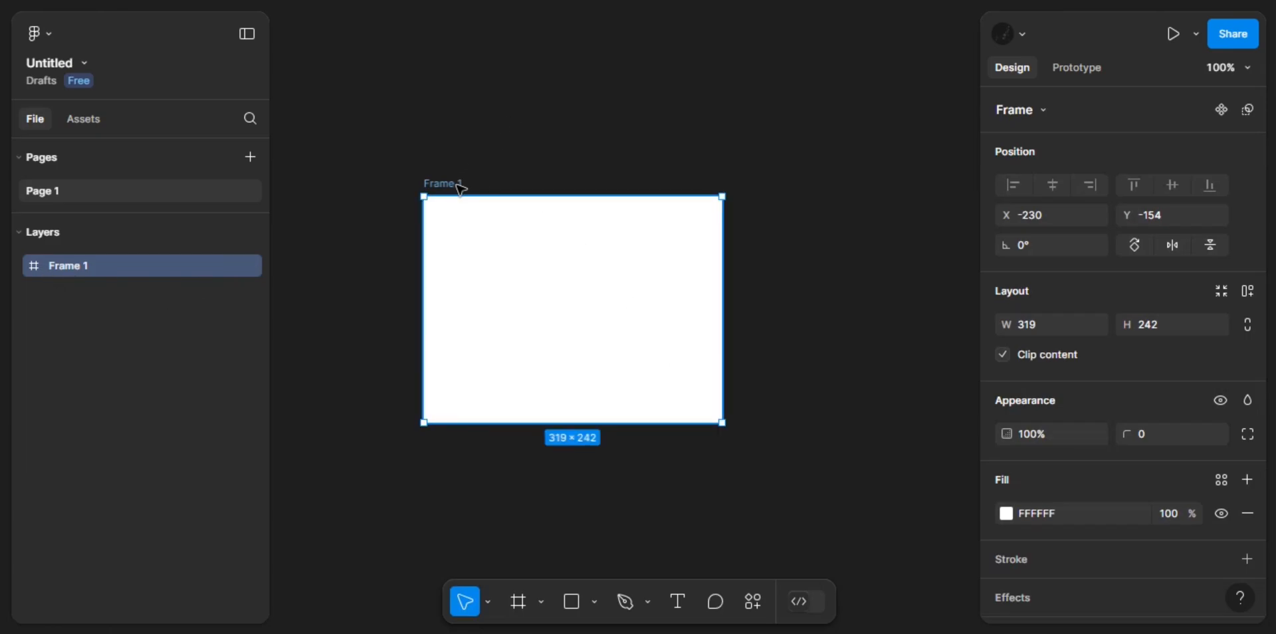
left_click_drag(713, 183, 789, 188, "alt")
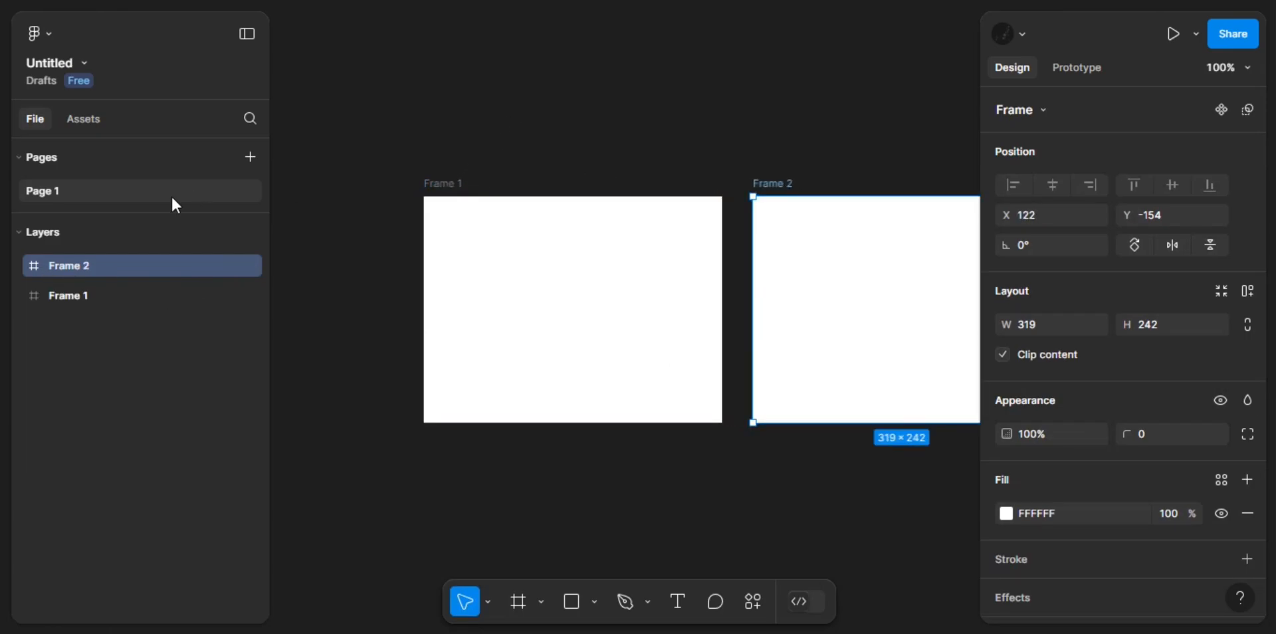
Add auto layout to the duplicated frame, Frame 2, and return to the Move tool
left_click(18, 233)
left_click(18, 233)
scroll(647, 122, "right", 3)
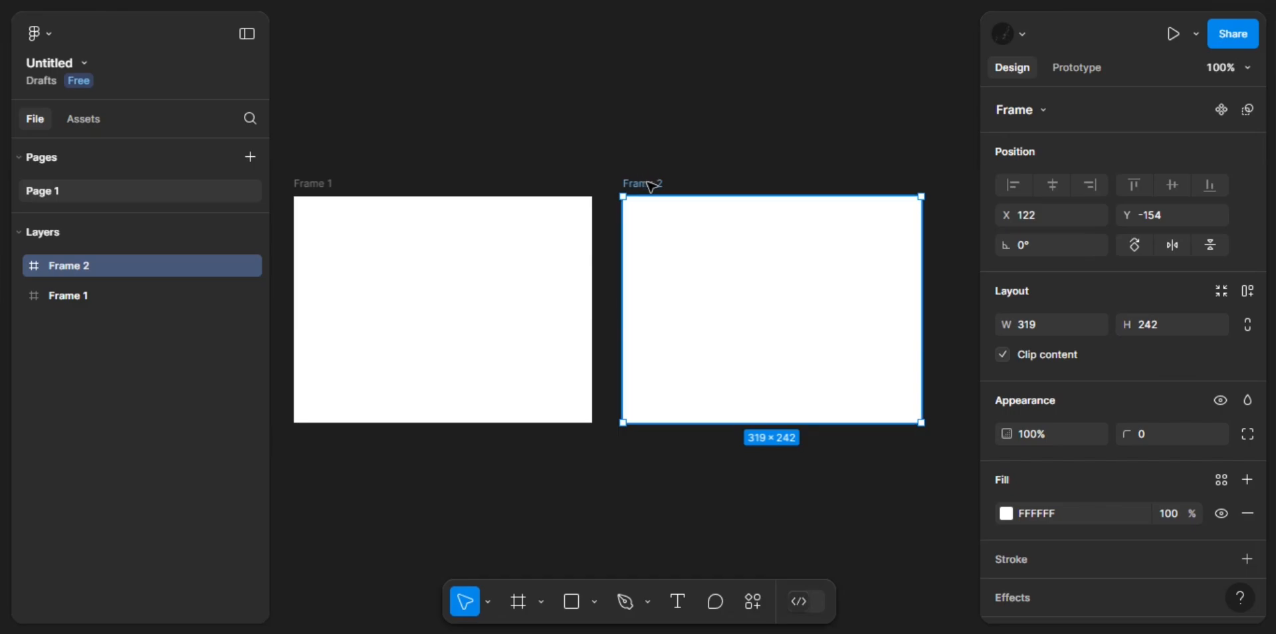
key("shift+a")
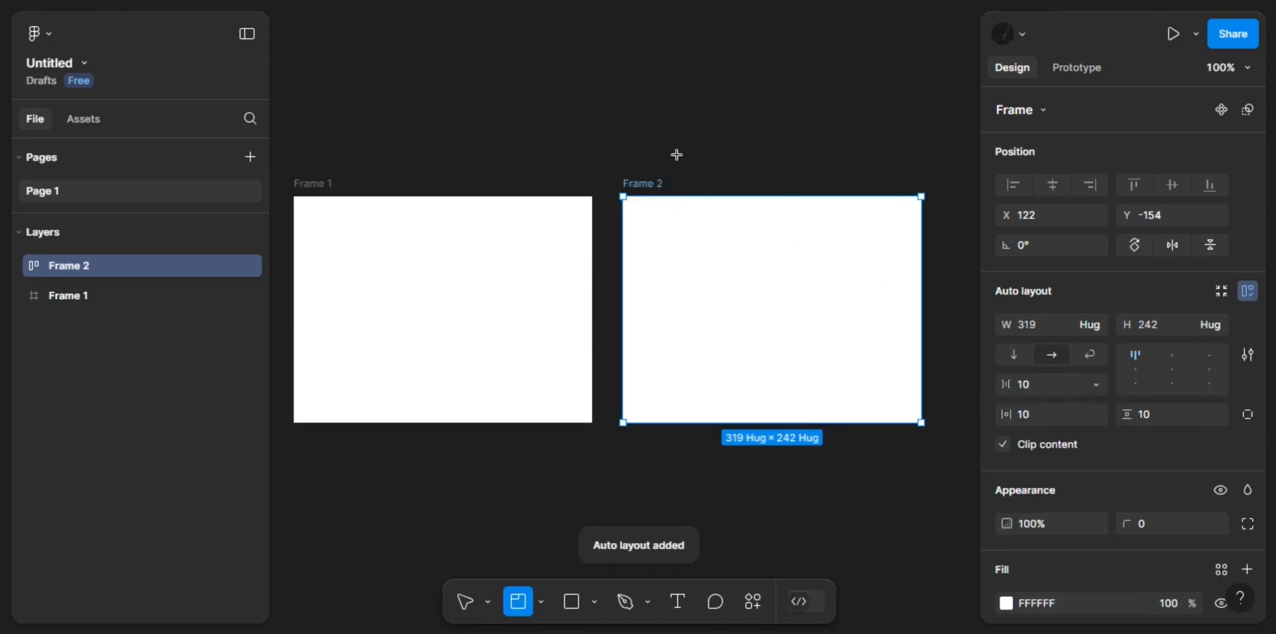
key("v")
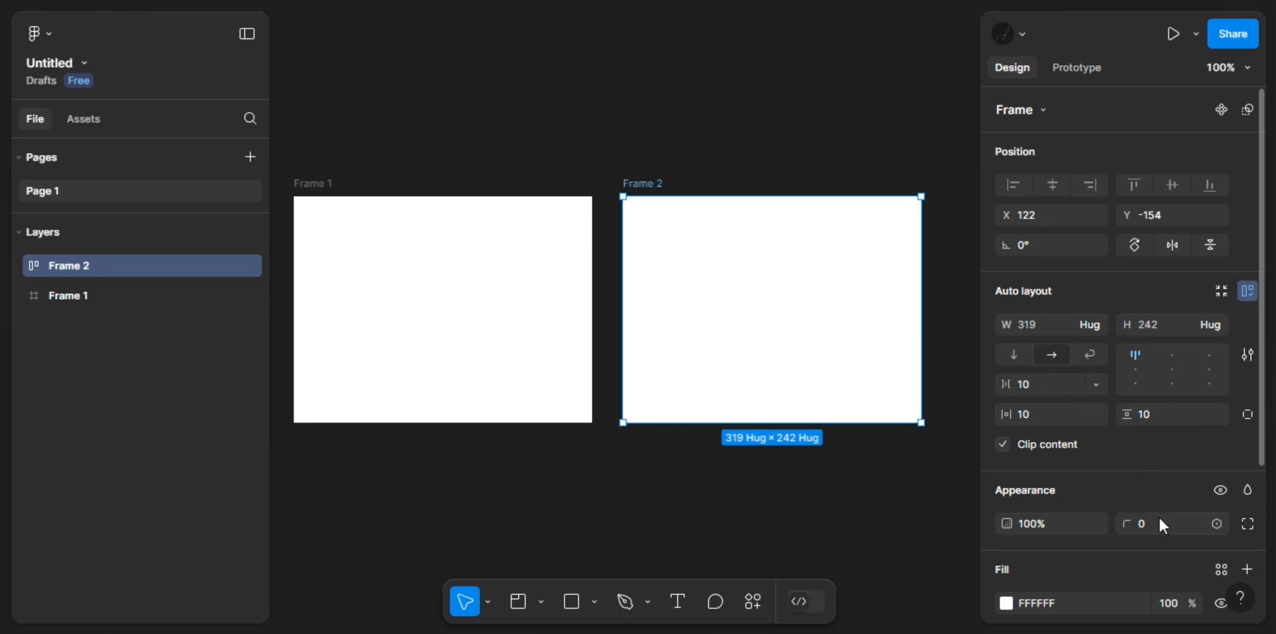
Examine Frame 2's appearance and fill settings, including the custom colour picker for its fill
scroll(1171, 469, "down", 3)
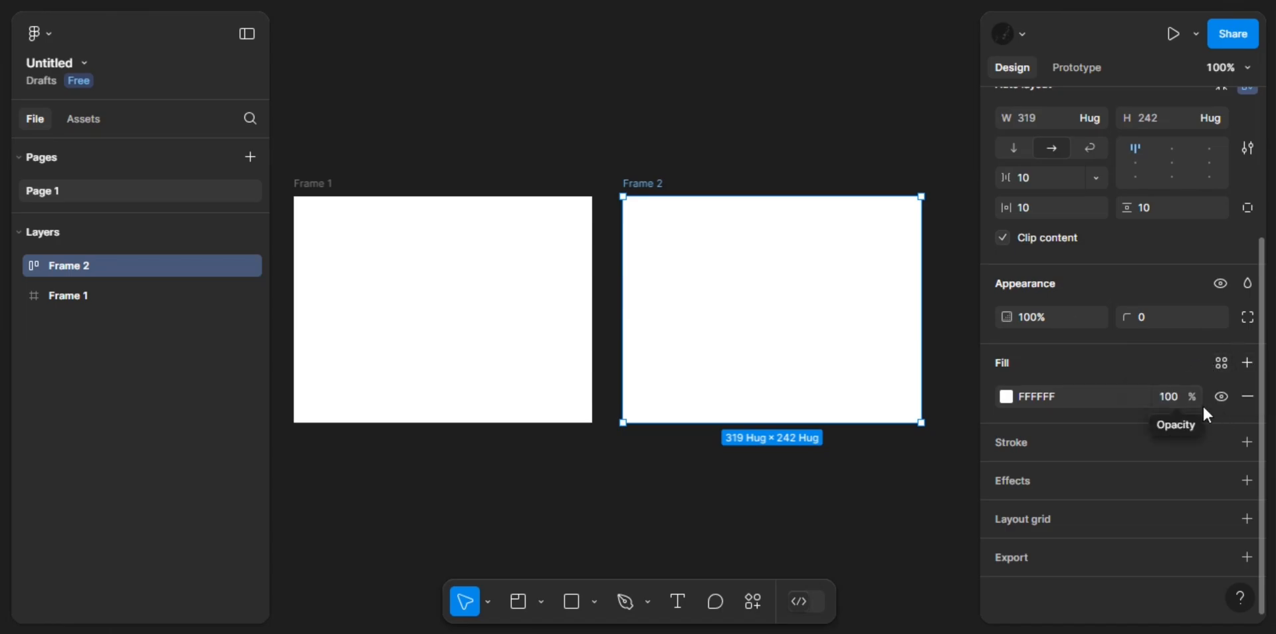
left_click(1006, 397)
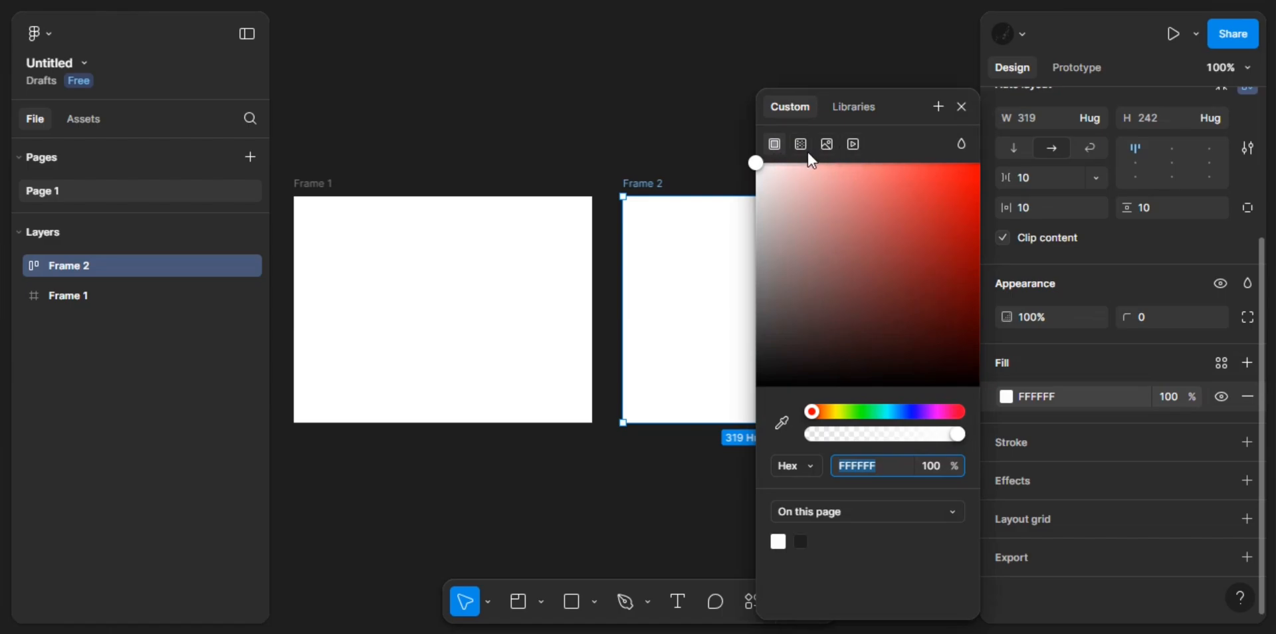
left_click(961, 107)
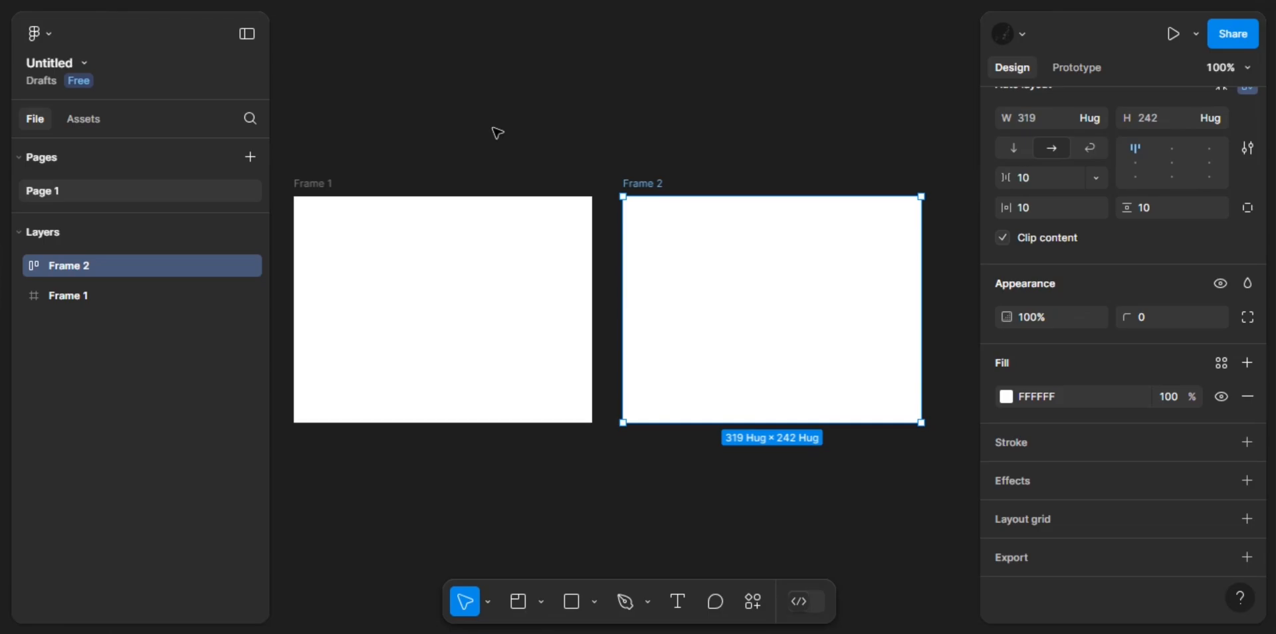
Move Frame 2 closer to Frame 1, to a spacing of 15, and clear the selection
key("Left")
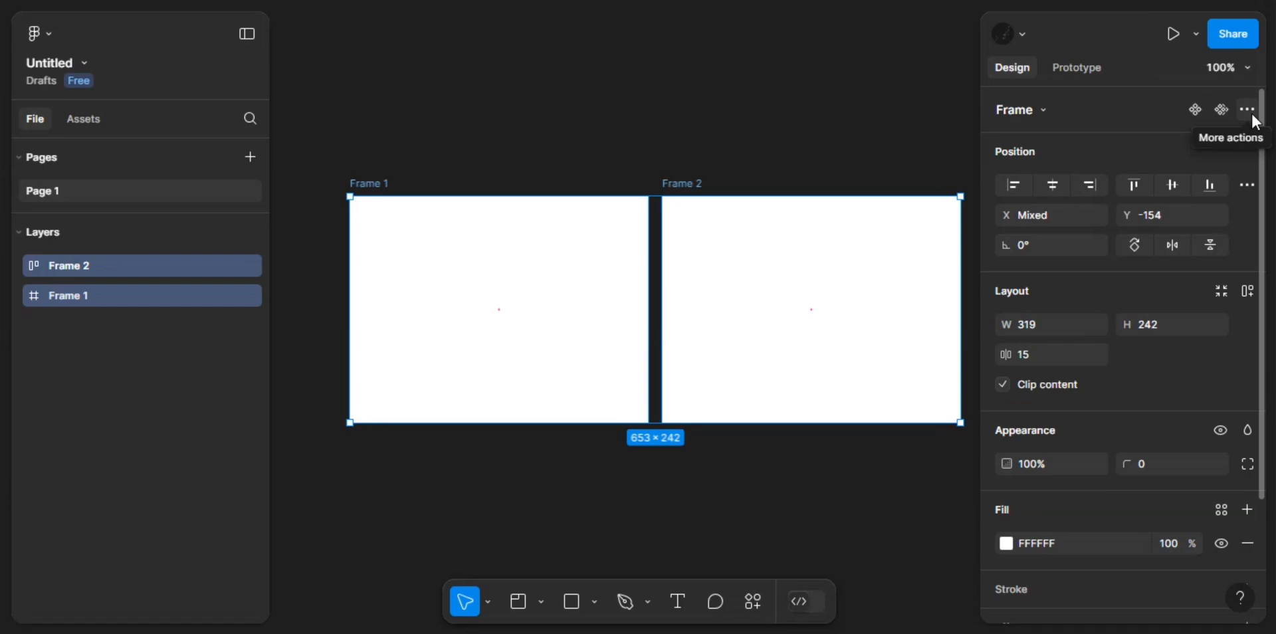
left_click(857, 116)
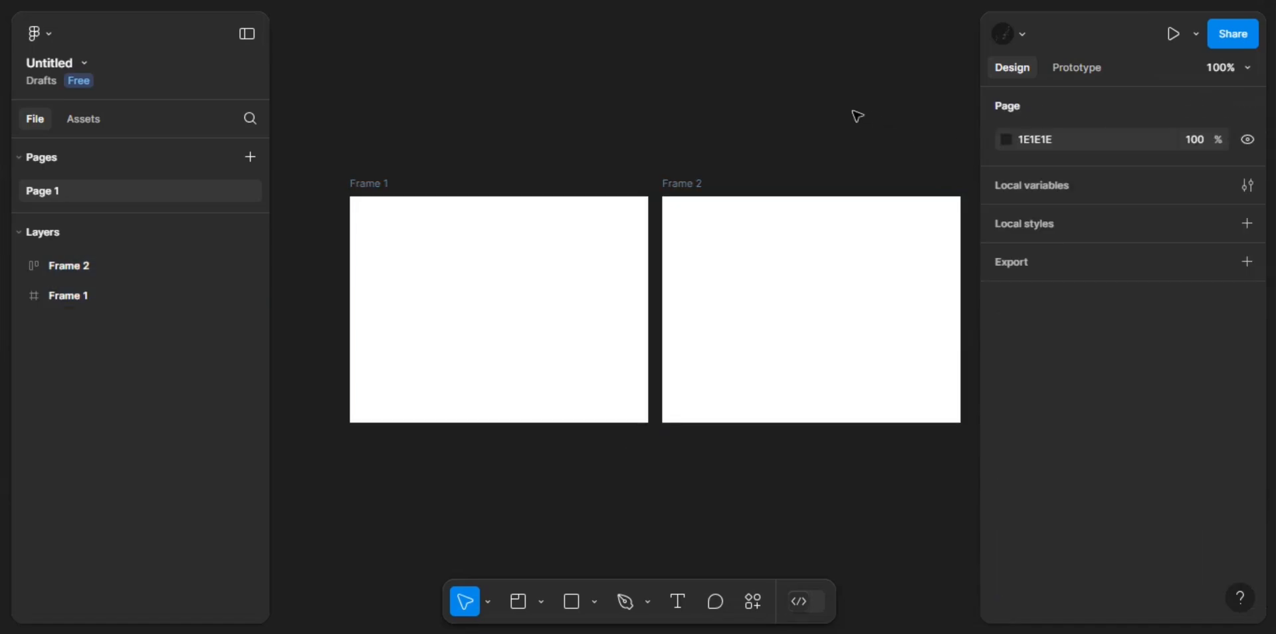
Compare the properties of Frame 2 and Frame 1, and view the component and mask actions offered for both frames together
left_click(683, 184)
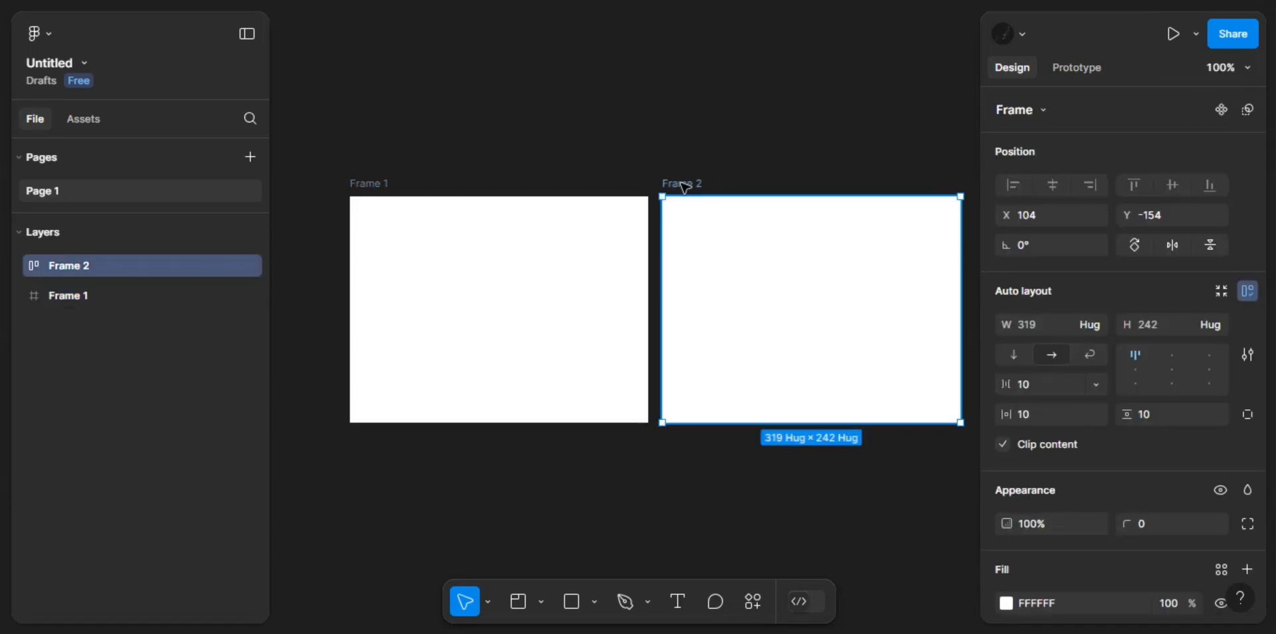
left_click(377, 187)
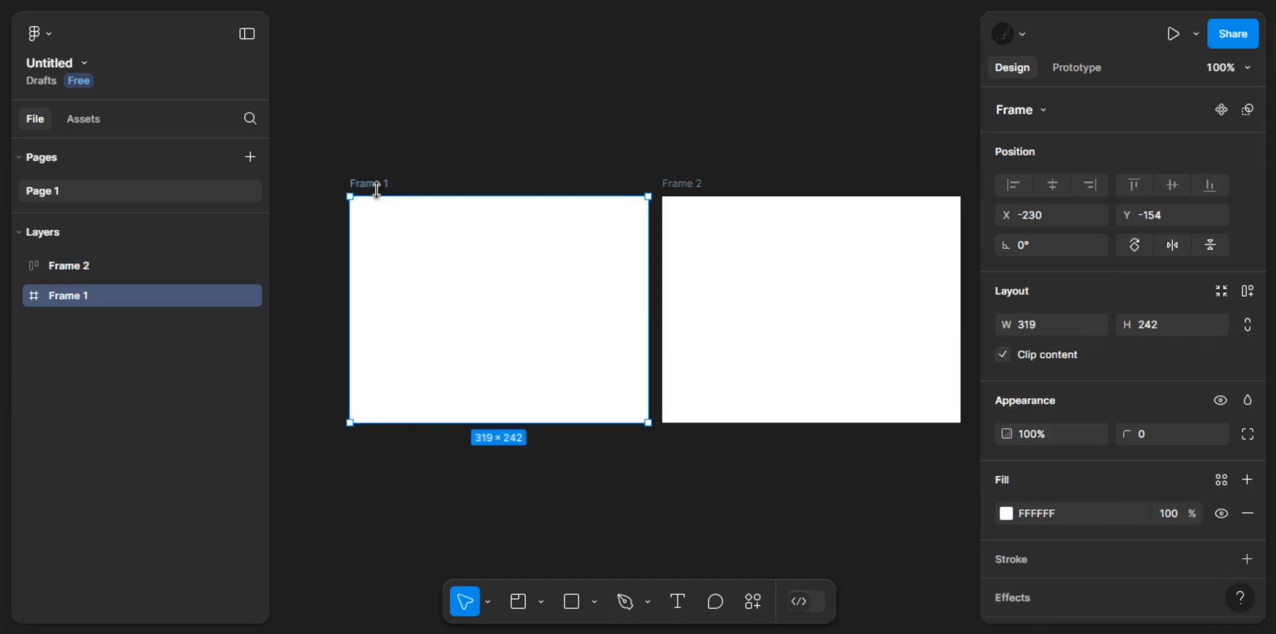
left_click(693, 184, "shift")
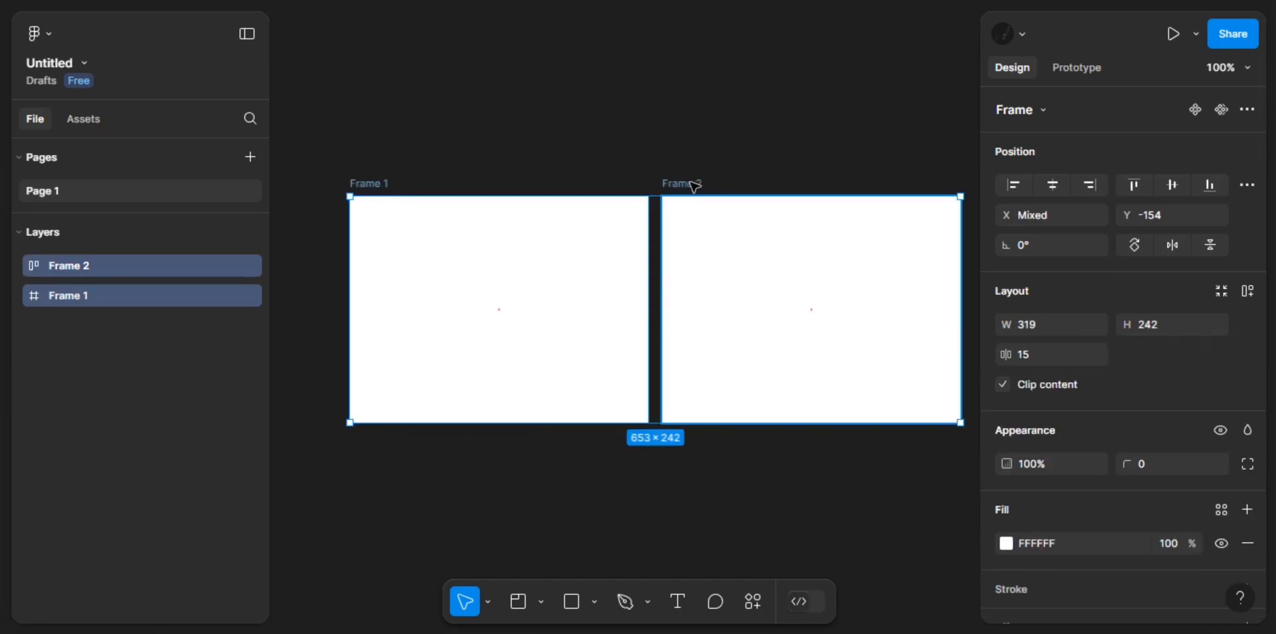
left_click(1246, 110)
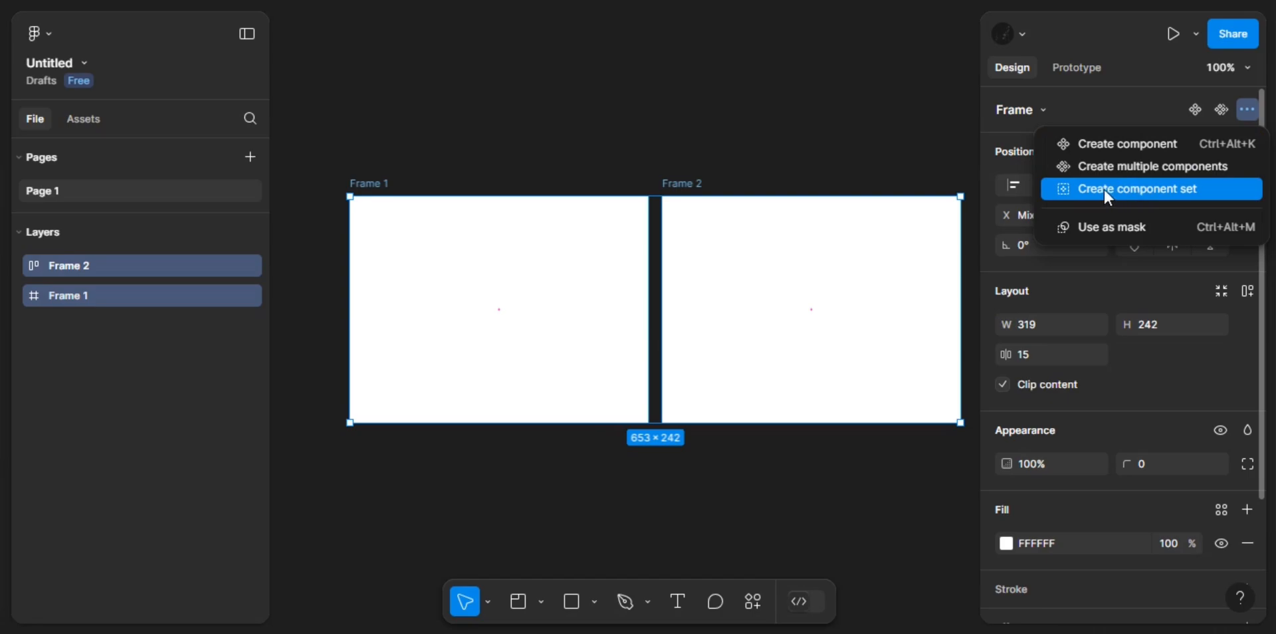
left_click(841, 135)
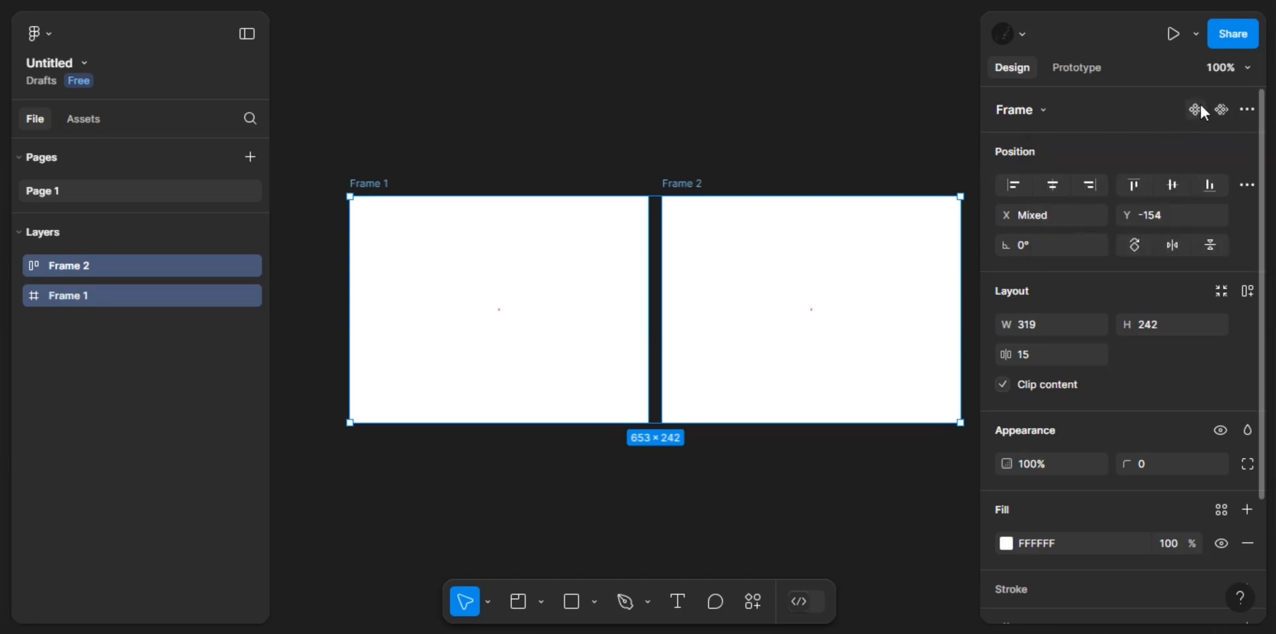